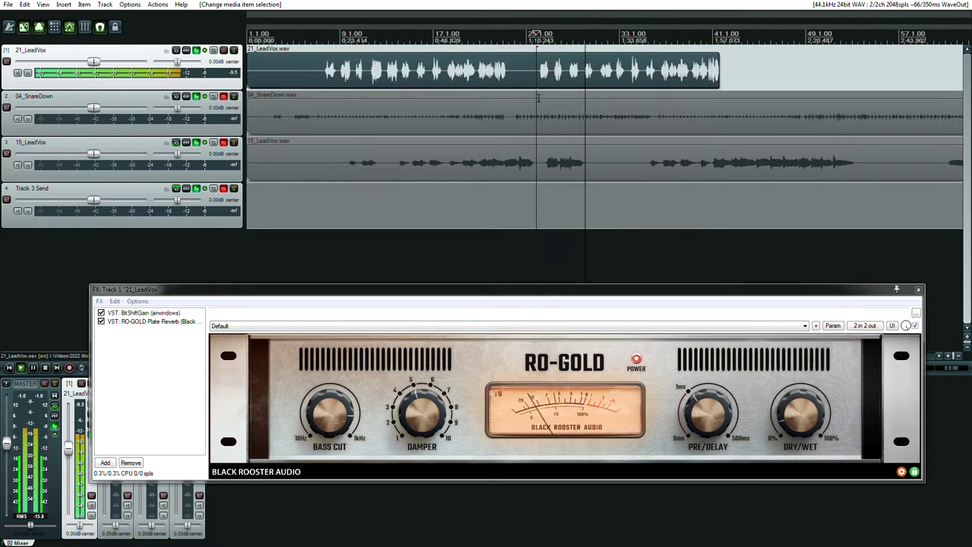
Stop playback and mute the first 21_LeadVox track
key(space)
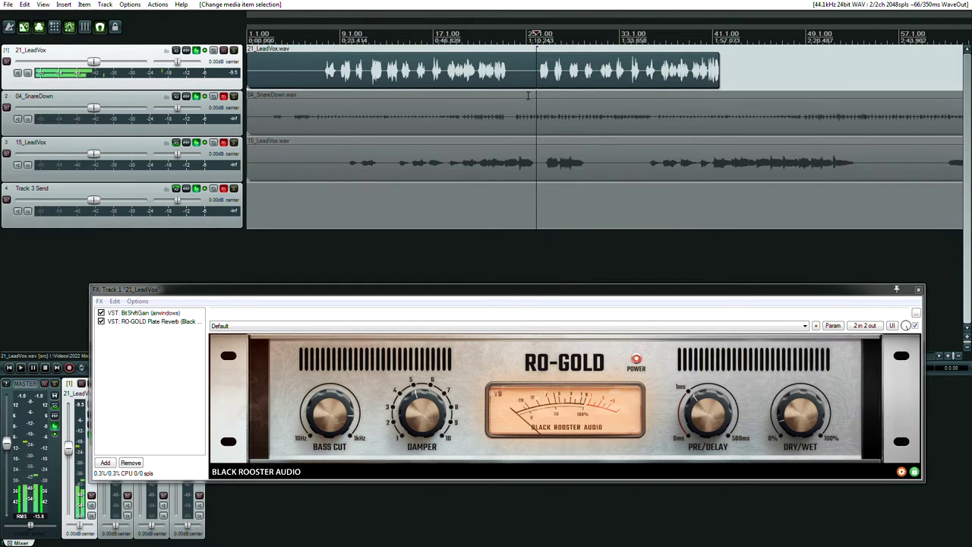
click(222, 51)
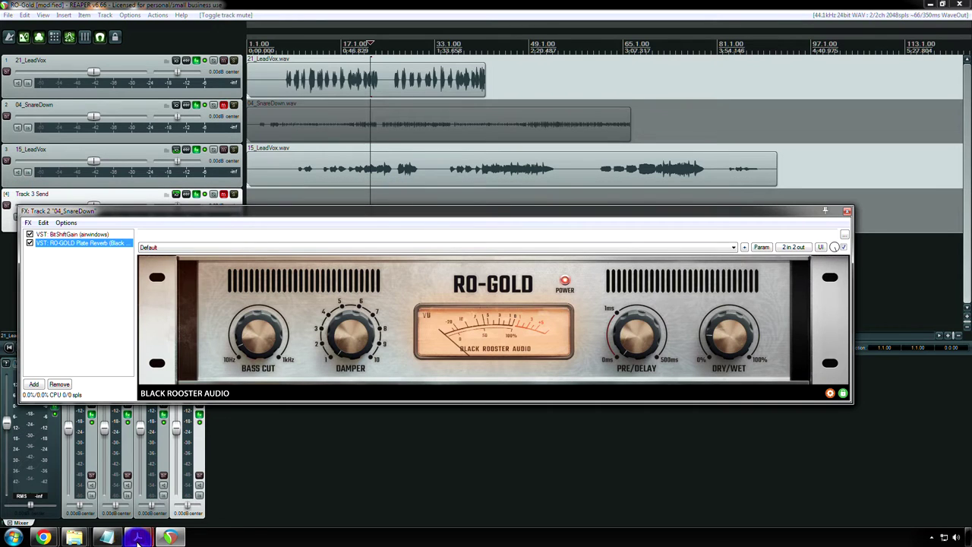
Switch to Adobe Acrobat Reader and review the RO-140 manual's control descriptions, from plate material selection through the input and output controls
mouse_move(138, 538)
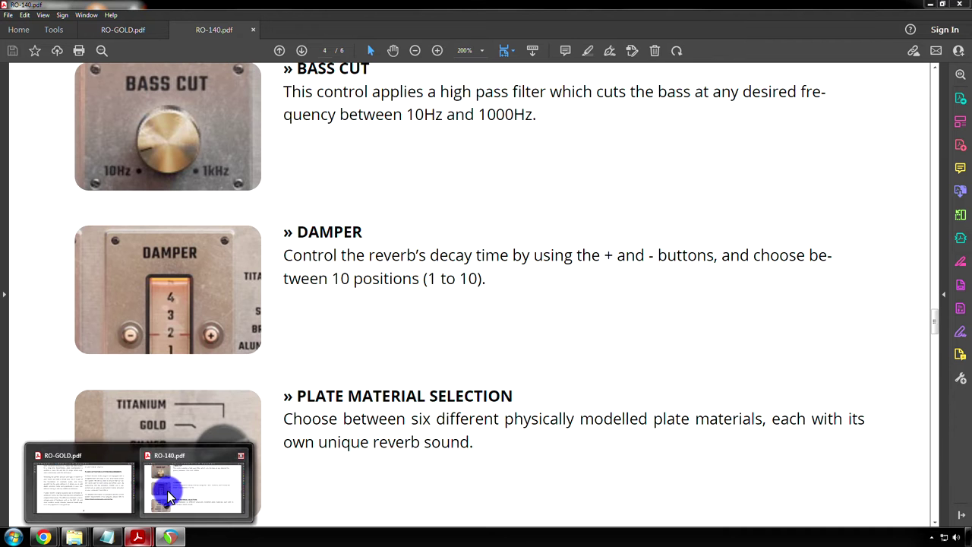
click(168, 491)
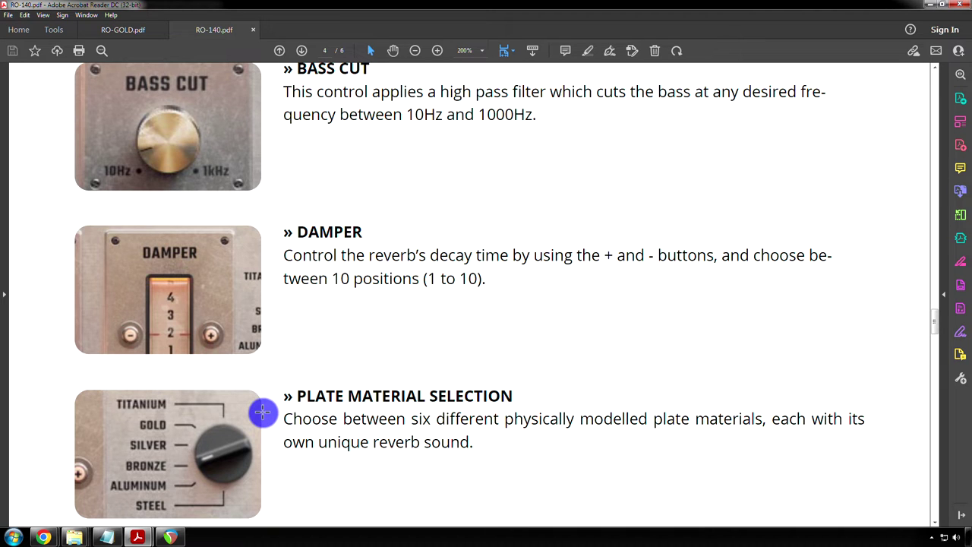
scroll(413, 375, down, 3)
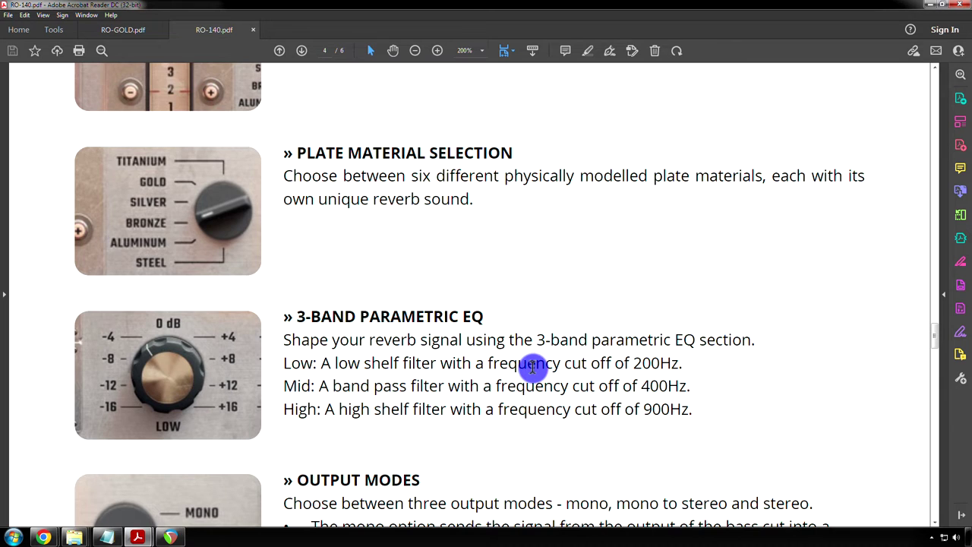
scroll(533, 367, down, 3)
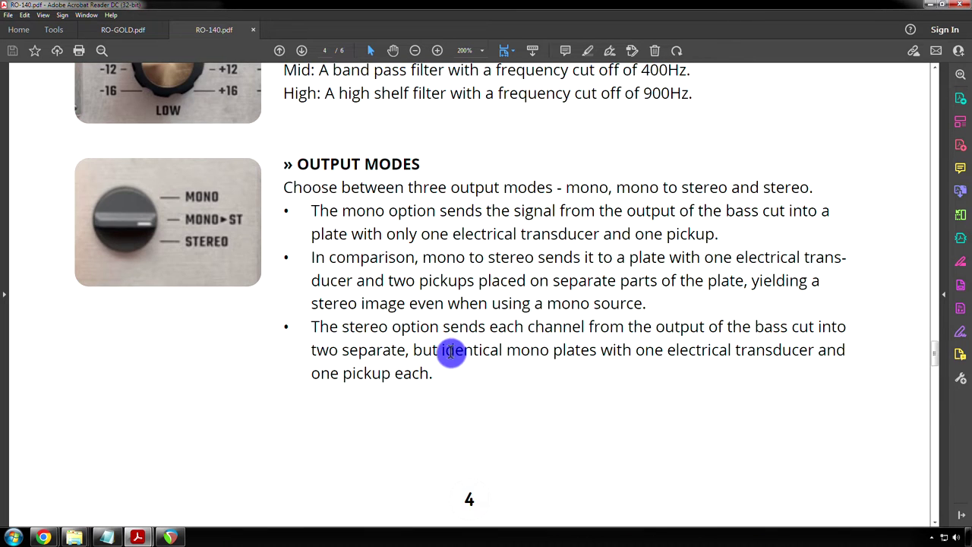
scroll(451, 352, down, 3)
scroll(450, 353, down, 10)
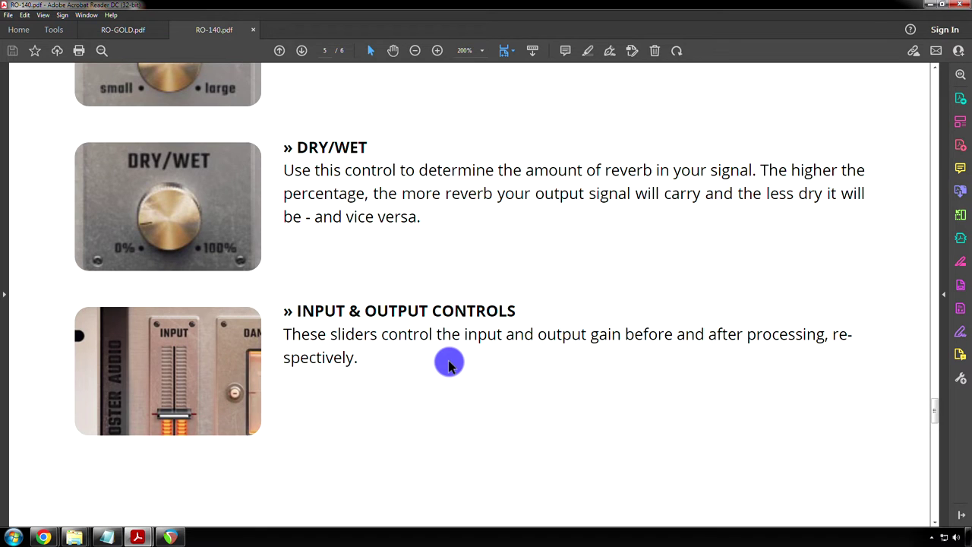
scroll(449, 365, up, 3)
scroll(449, 365, up, 4)
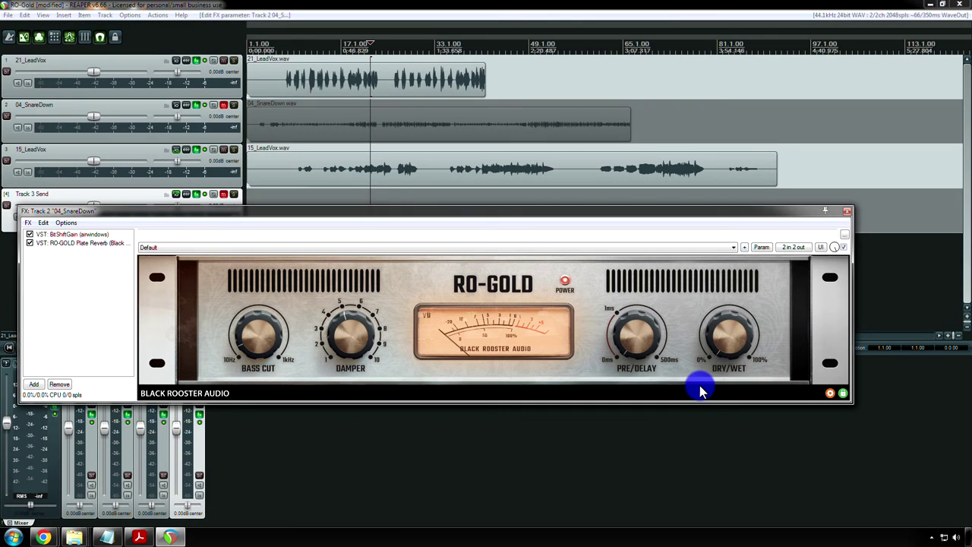
Audition the 15_LeadVox track while lowering RO-GOLD's Dry/Wet to its midpoint and further towards the dry end
click(477, 190)
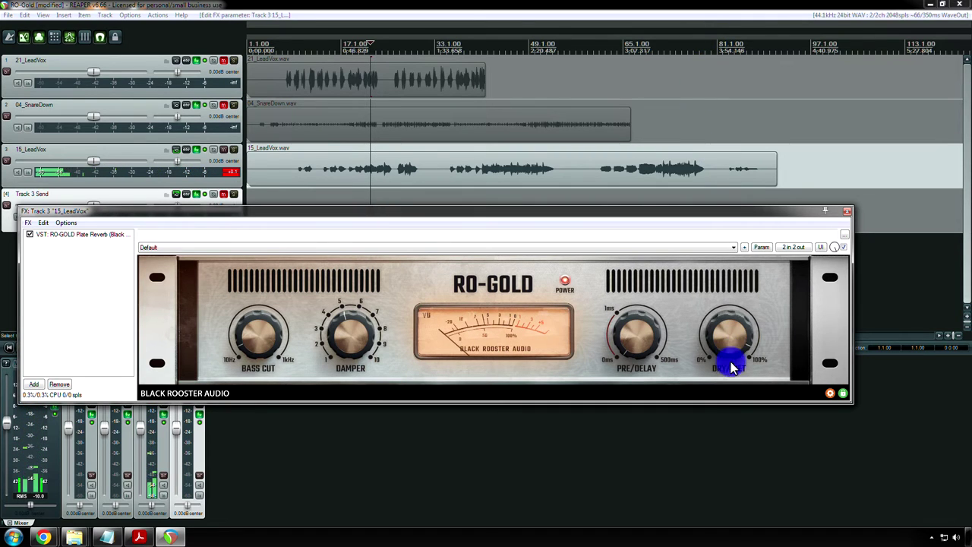
drag(731, 368, 726, 411)
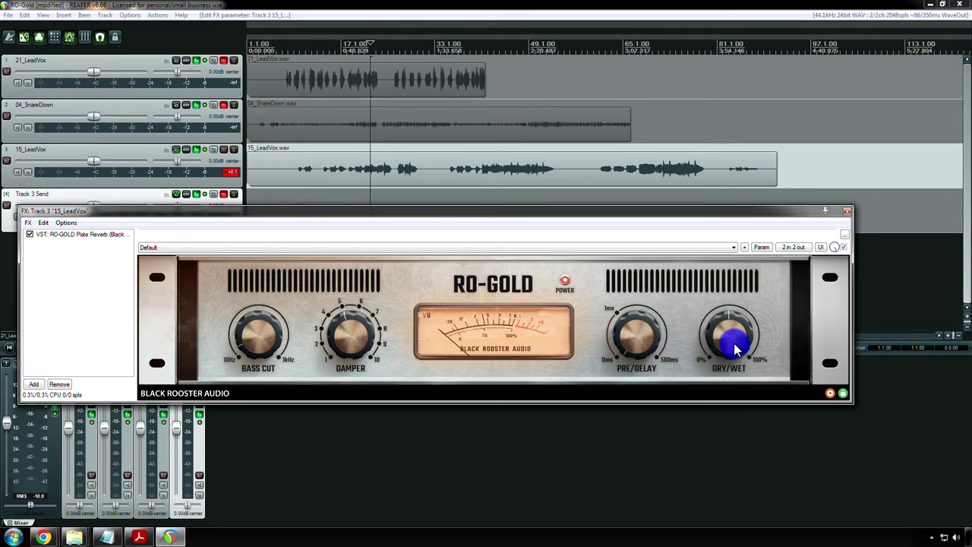
key(space)
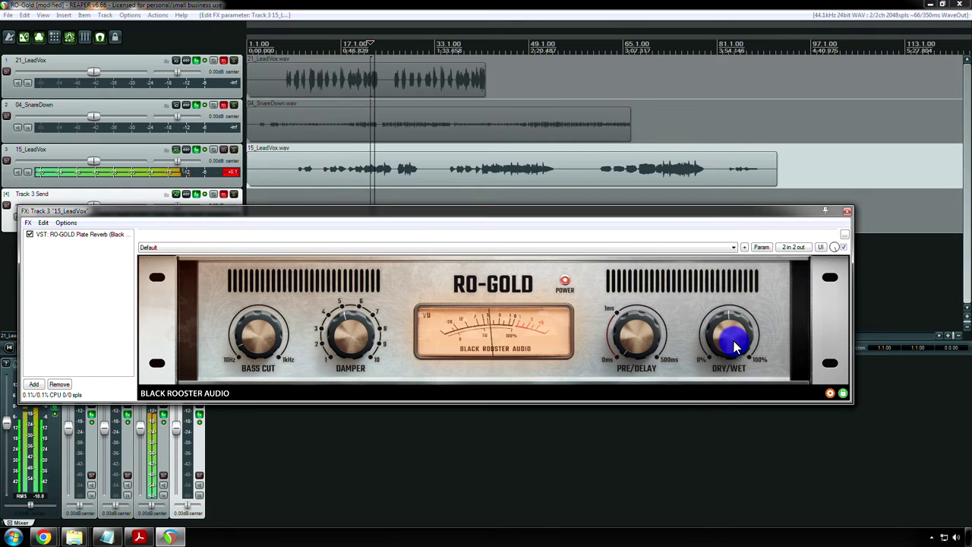
drag(734, 345, 749, 412)
mouse_move(758, 451)
mouse_down()
mouse_move(727, 390)
mouse_move(734, 332)
mouse_move(766, 337)
mouse_move(706, 331)
mouse_up()
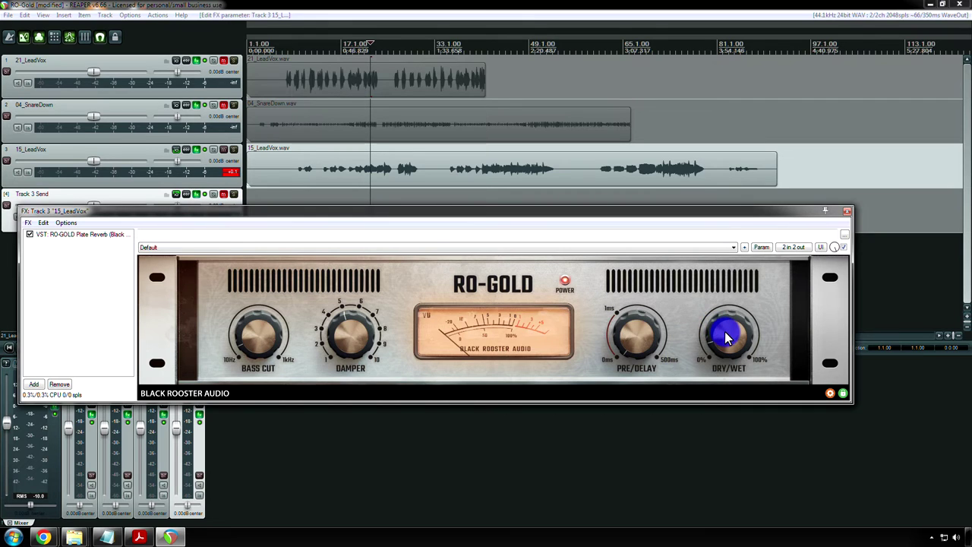
mouse_move(727, 338)
mouse_down()
mouse_move(791, 310)
mouse_move(729, 335)
mouse_up()
Adjust RO-GOLD's Damper through different settings and play short passages of 15_LeadVox to compare the reverb decay
click(637, 344)
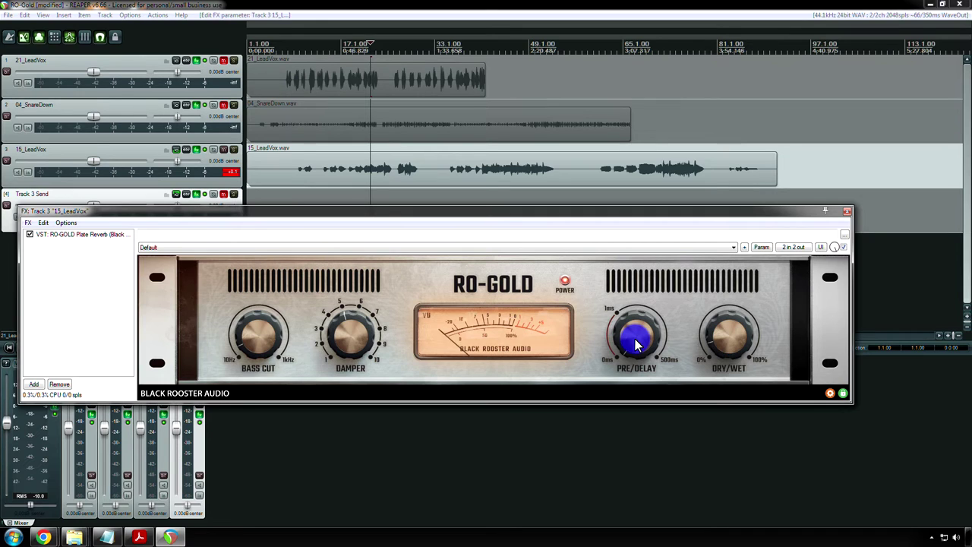
drag(367, 219, 372, 224)
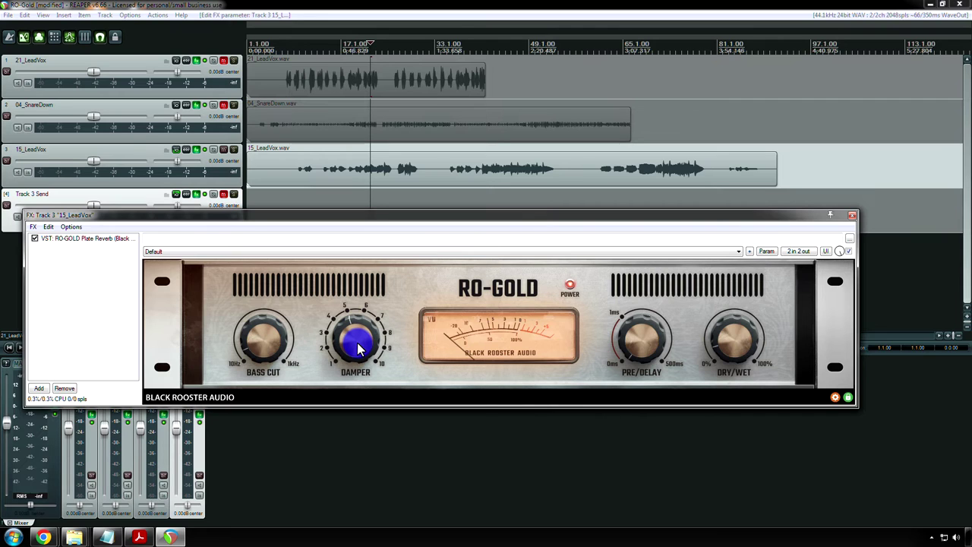
mouse_move(358, 348)
mouse_down()
mouse_move(370, 445)
mouse_move(374, 382)
mouse_move(358, 346)
mouse_up()
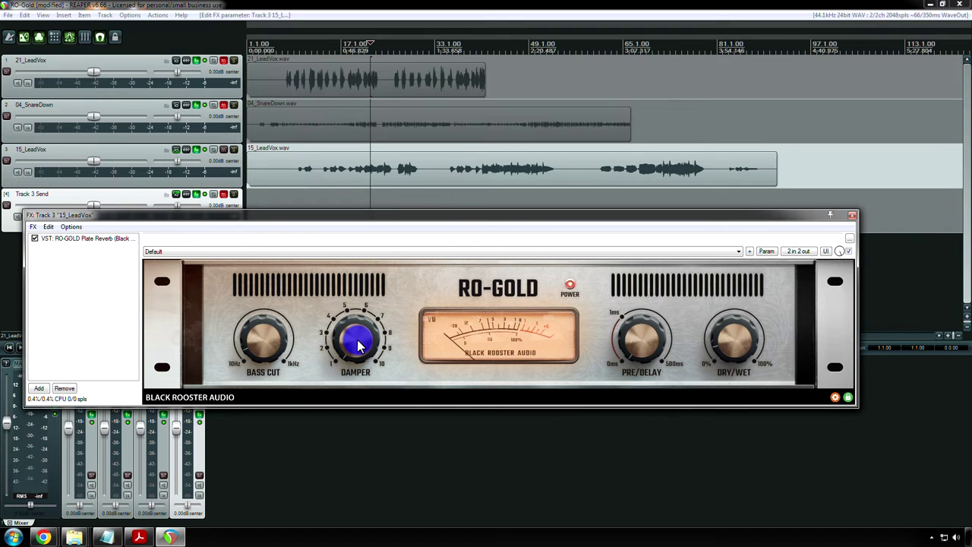
key(space)
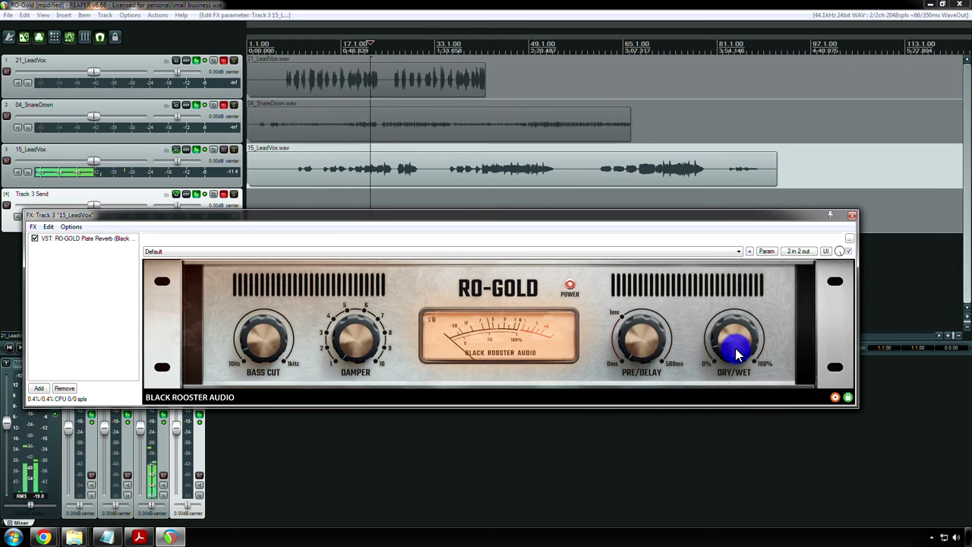
click(571, 283)
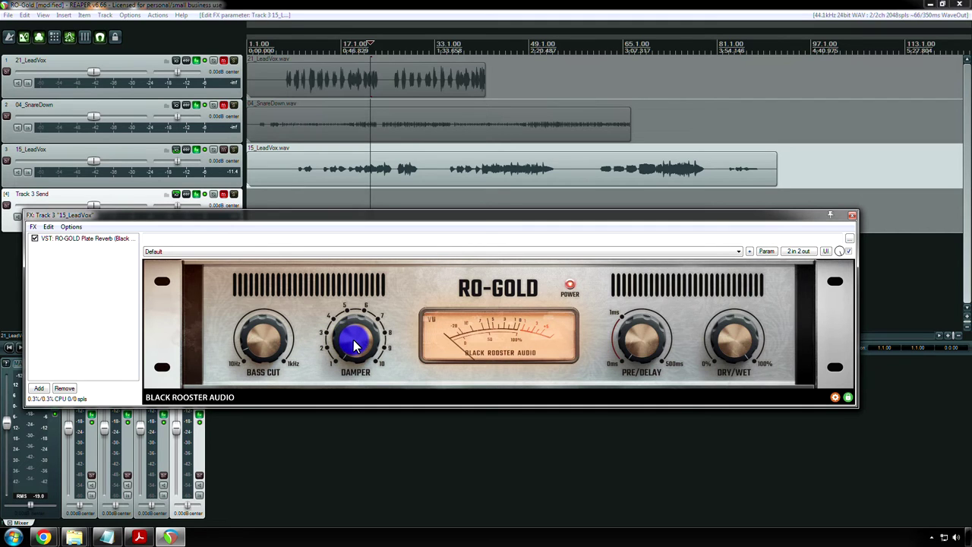
key(space)
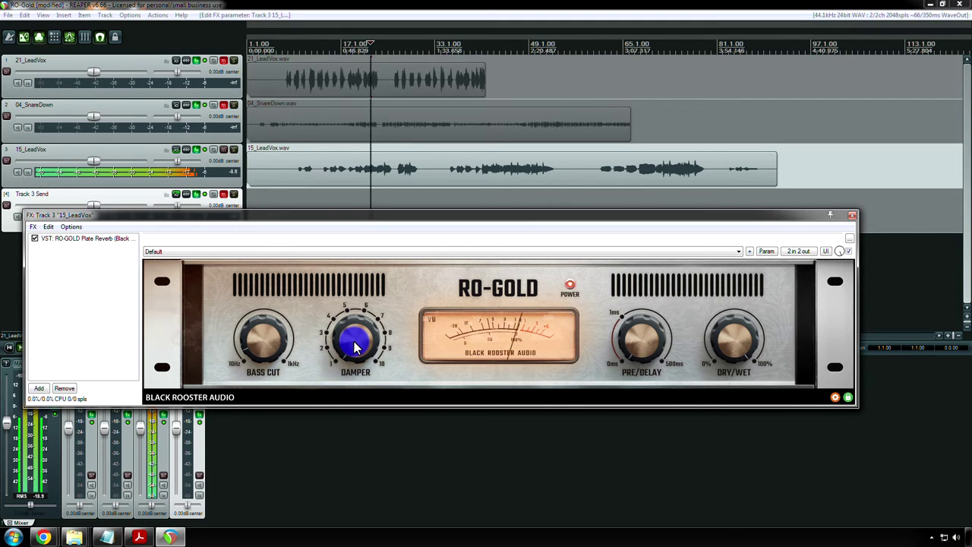
key(space)
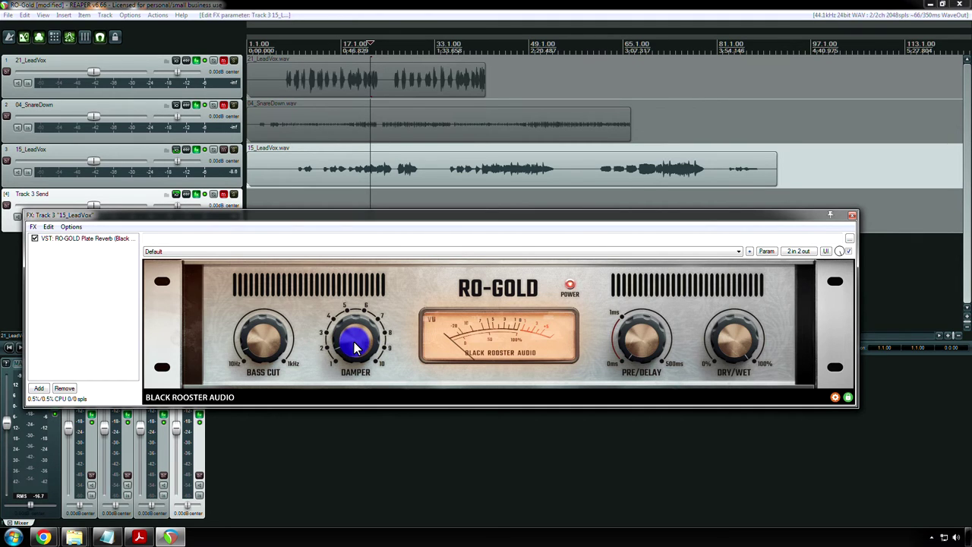
mouse_move(354, 346)
mouse_down()
mouse_move(355, 327)
mouse_move(357, 352)
mouse_up()
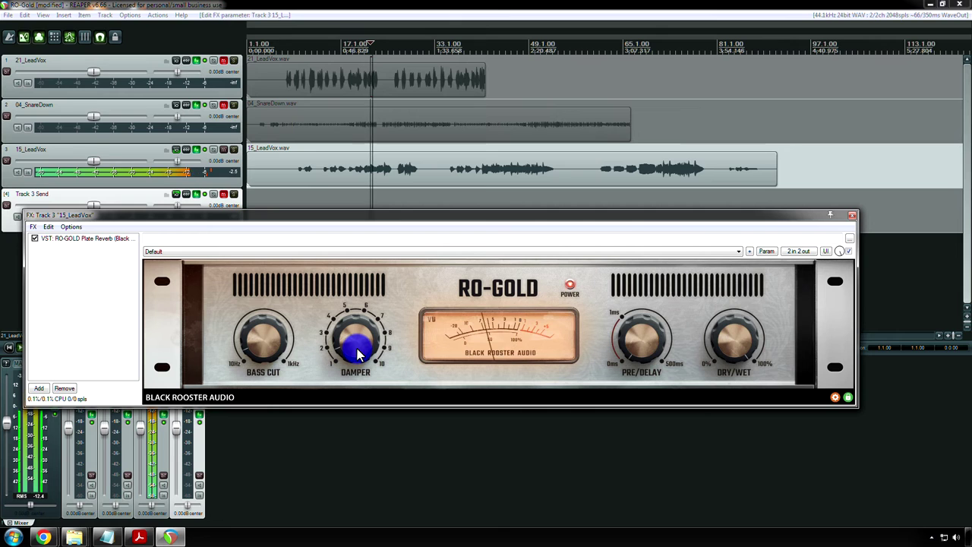
key(space)
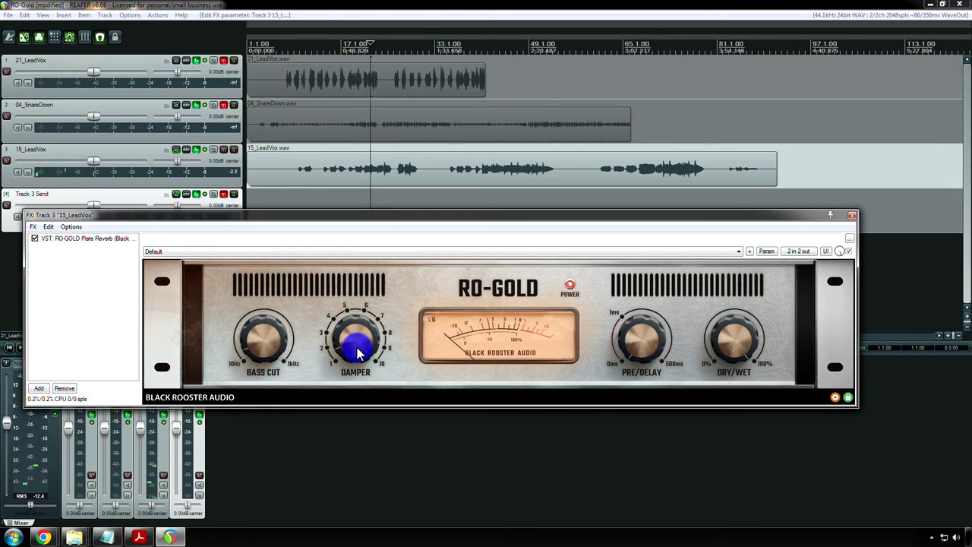
key(space)
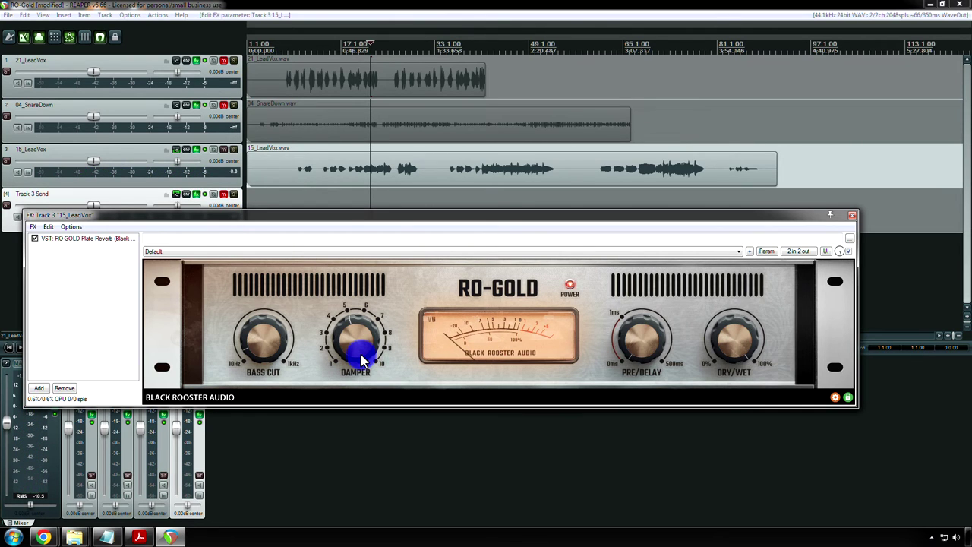
drag(361, 360, 347, 358)
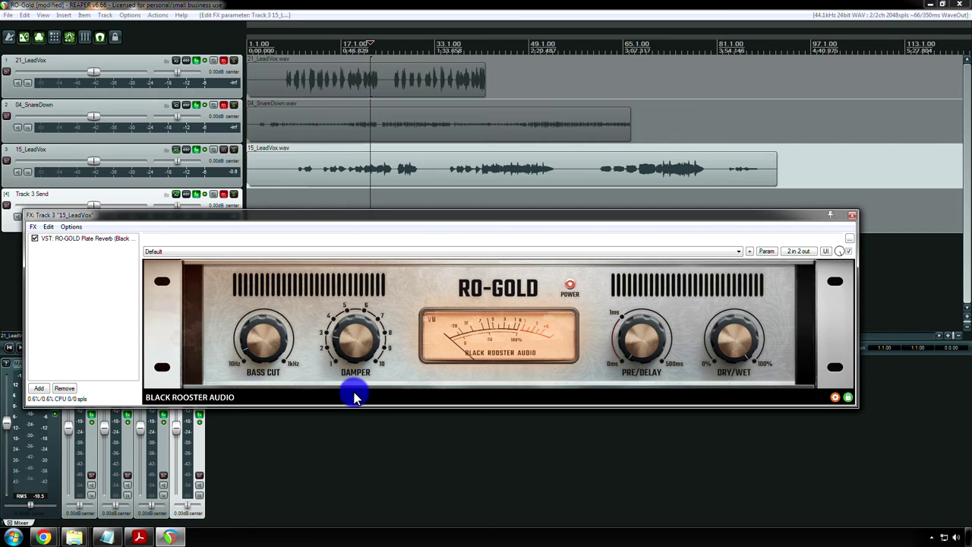
Set the reverb's Bass Cut to its midpoint and reduce Dry/Wet to a lower blend on 15_LeadVox
click(275, 353)
drag(275, 353, 264, 348)
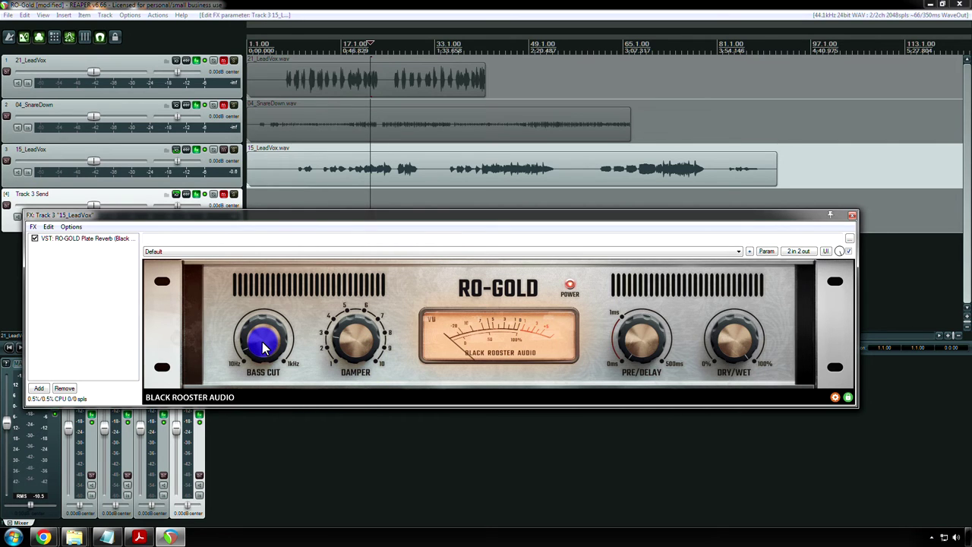
drag(262, 343, 264, 344)
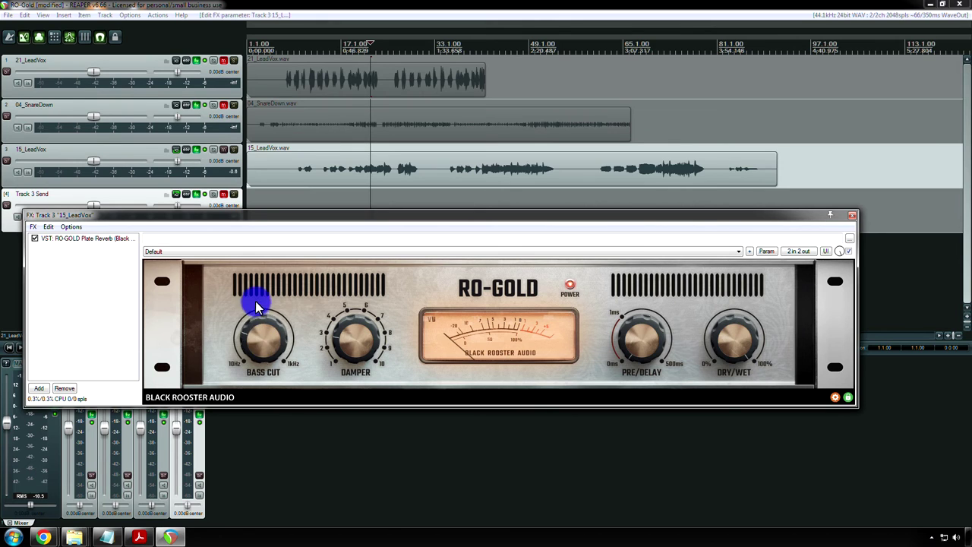
drag(257, 279, 261, 336)
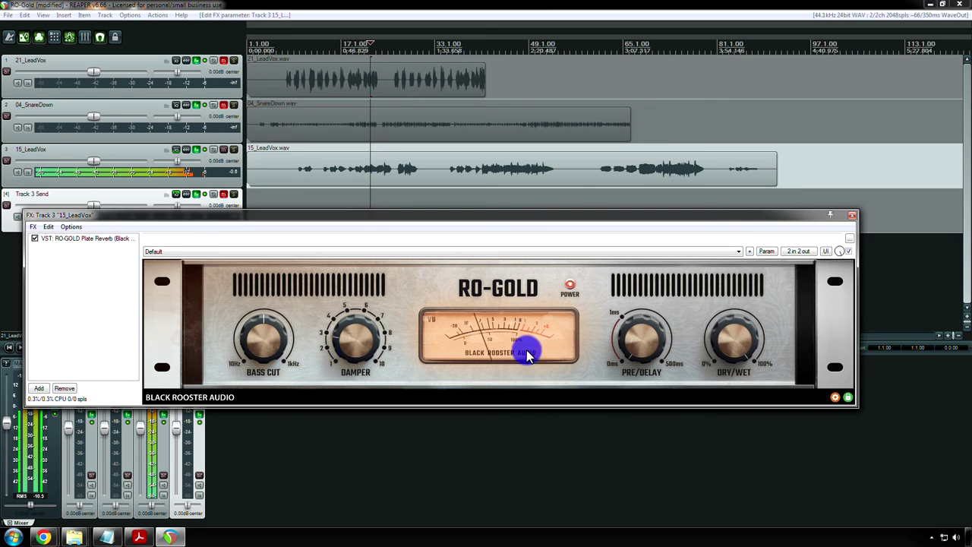
drag(723, 336, 743, 403)
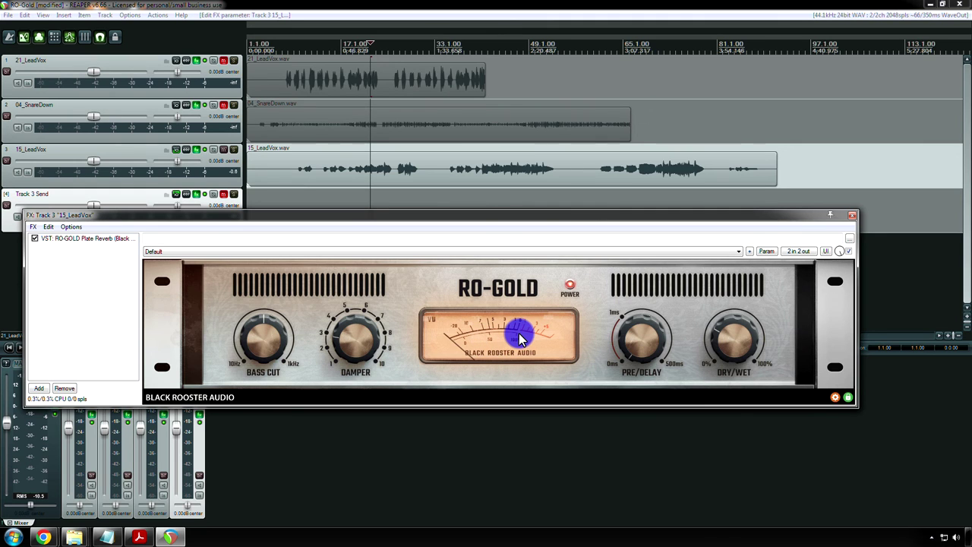
Compare the lead vocal with and without the reverb by toggling RO-GOLD's power during playback, leaving it on
click(569, 286)
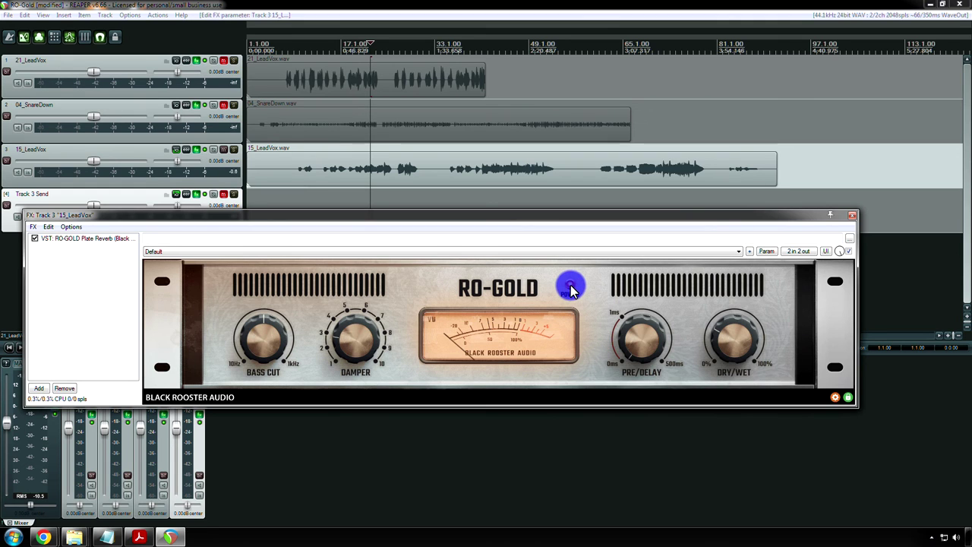
click(570, 287)
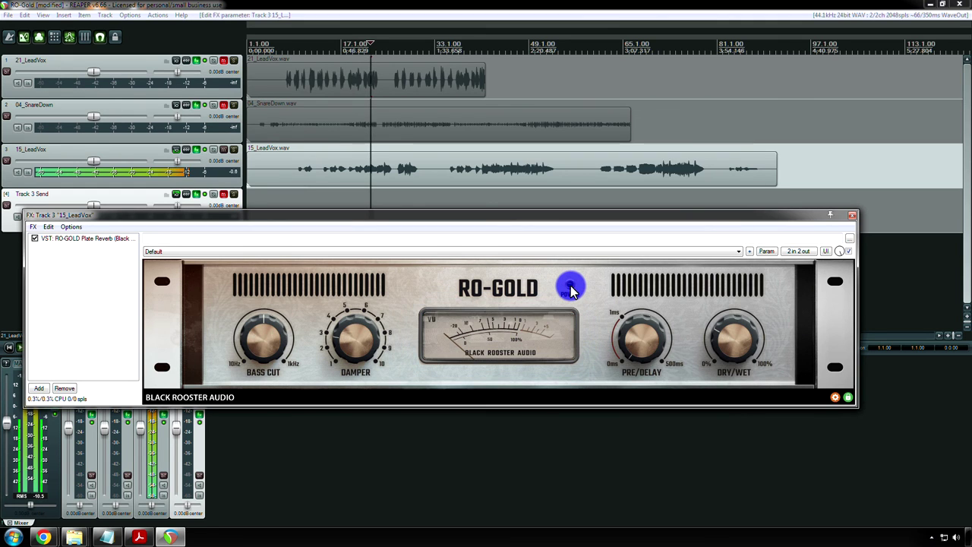
click(570, 288)
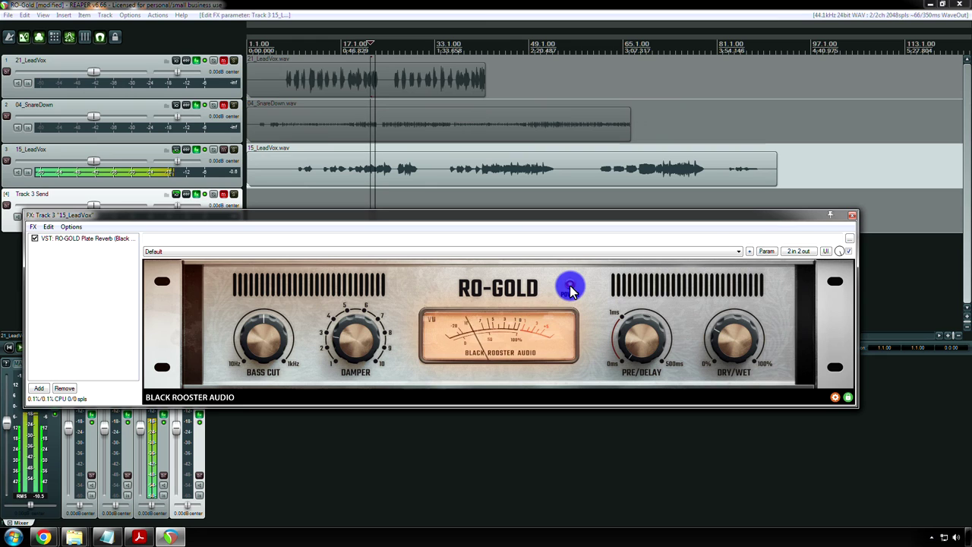
click(571, 288)
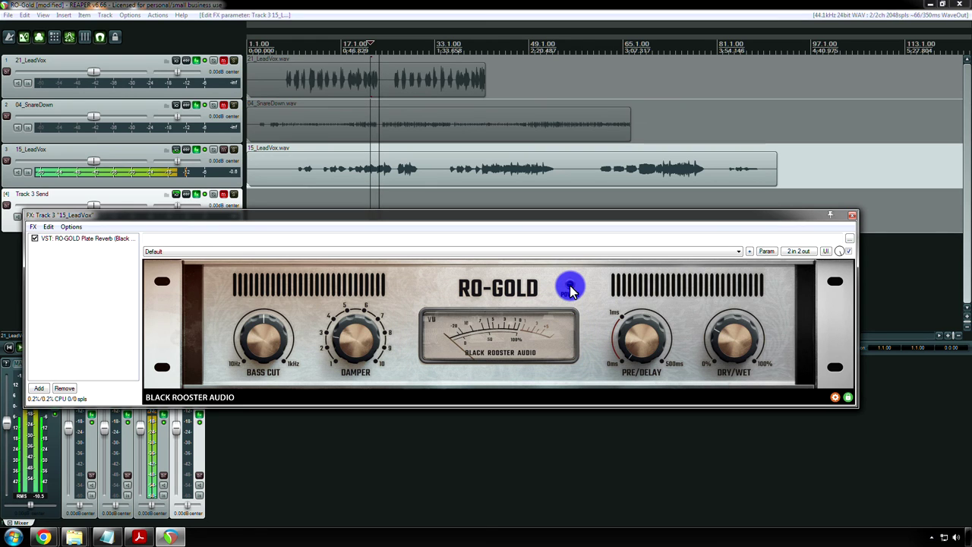
click(571, 287)
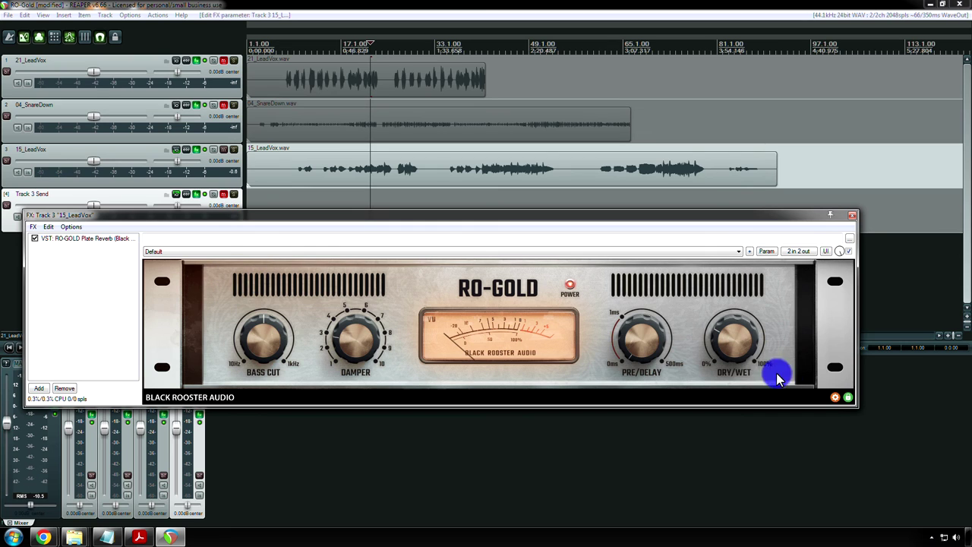
Open the RO-GOLD settings and examine the Knob Mode and GUI Size options
click(834, 396)
mouse_move(843, 411)
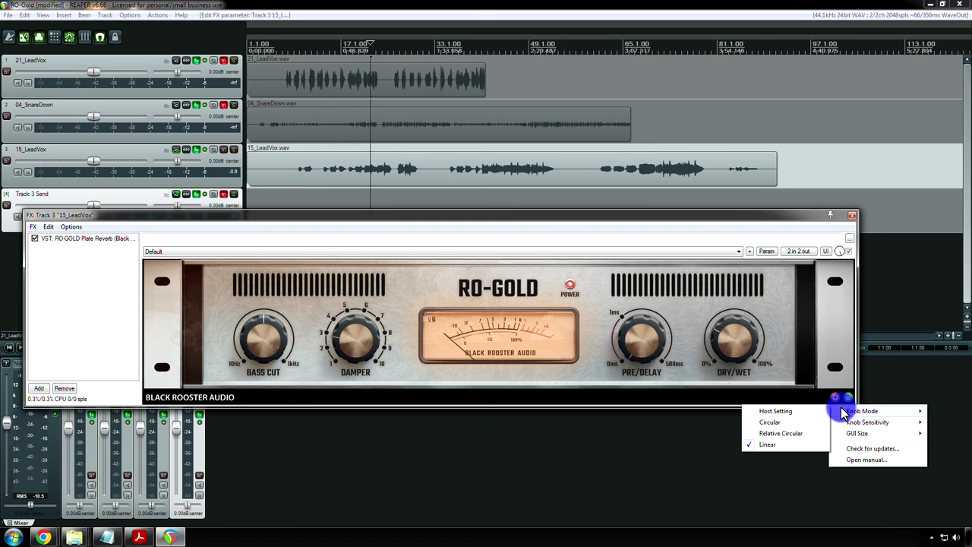
mouse_move(854, 431)
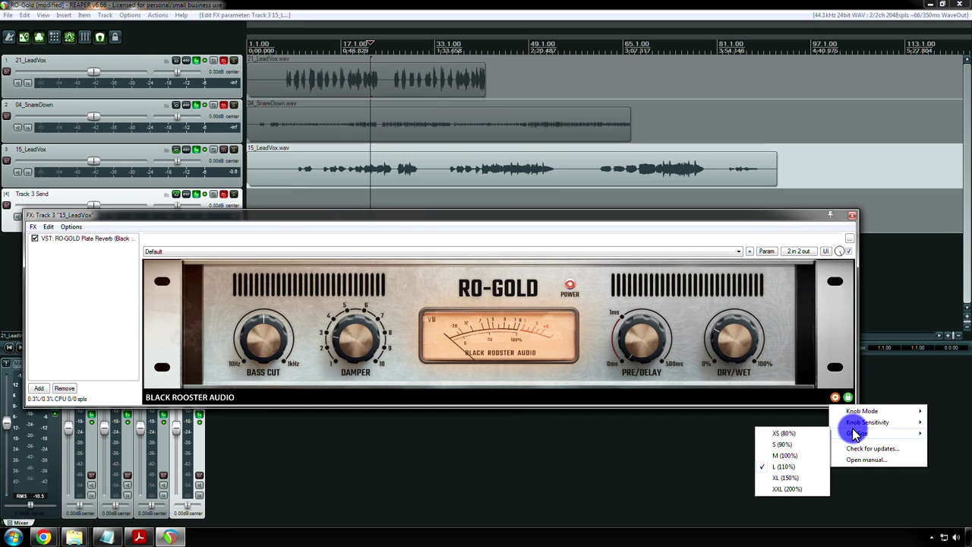